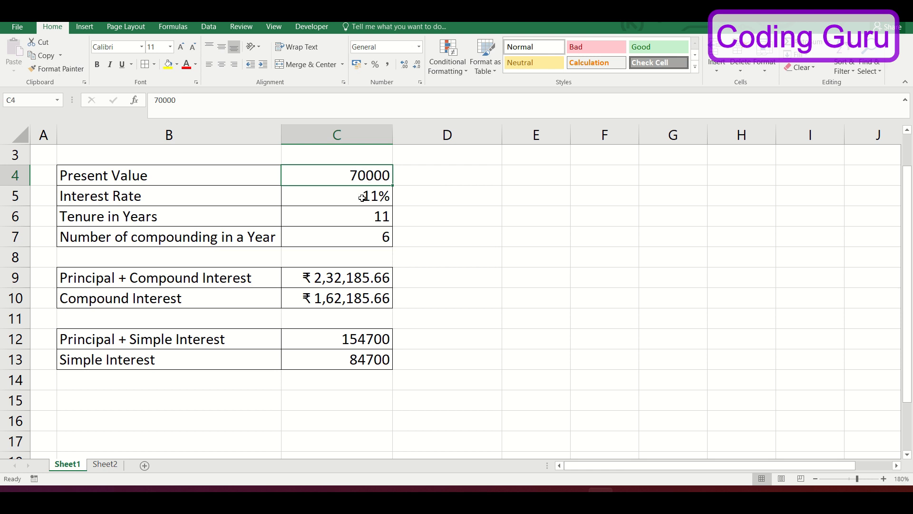
# Start an FV formula in D9 with the interest rate divided by the yearly compounding count, C5/C7, as the rate.
pyautogui.click(427, 282)
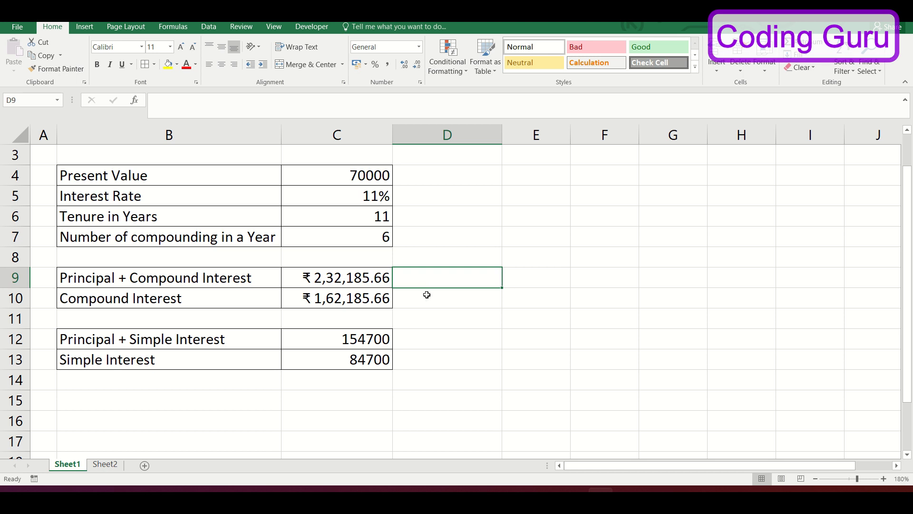
pyautogui.write('=')
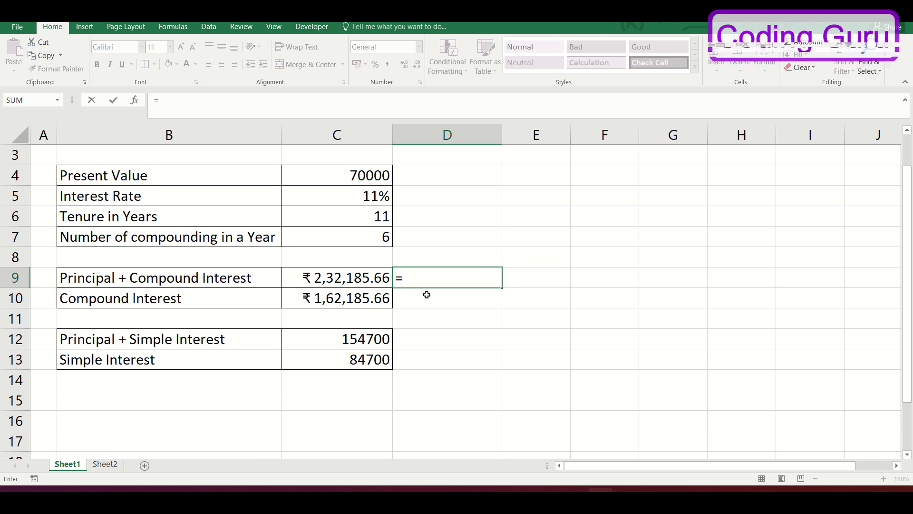
pyautogui.write('FV')
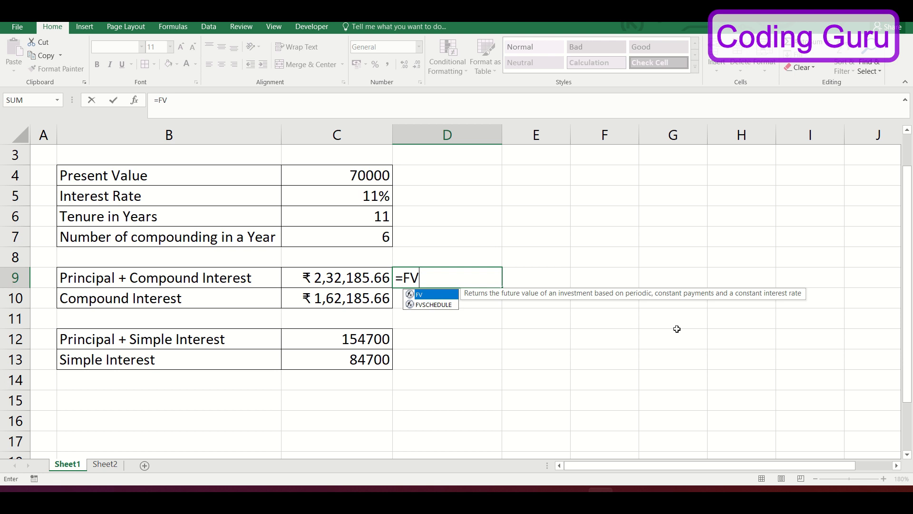
pyautogui.write('(')
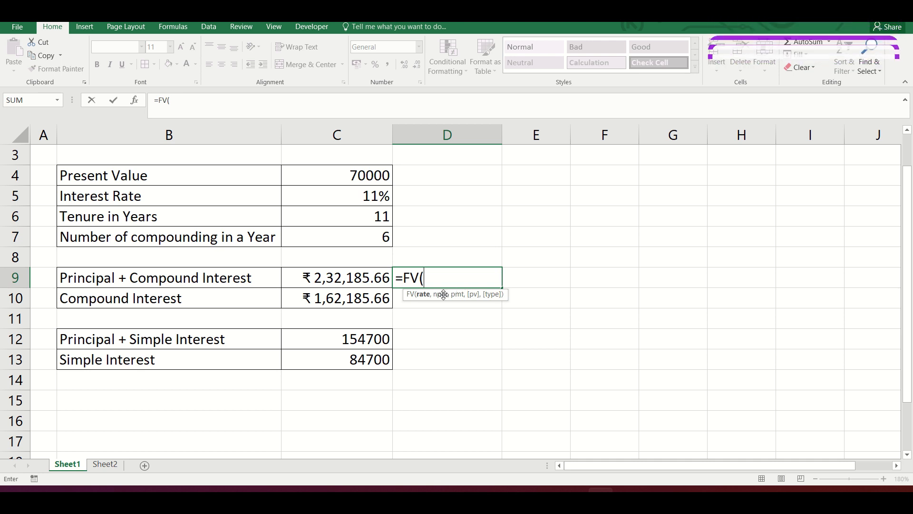
pyautogui.click(349, 199)
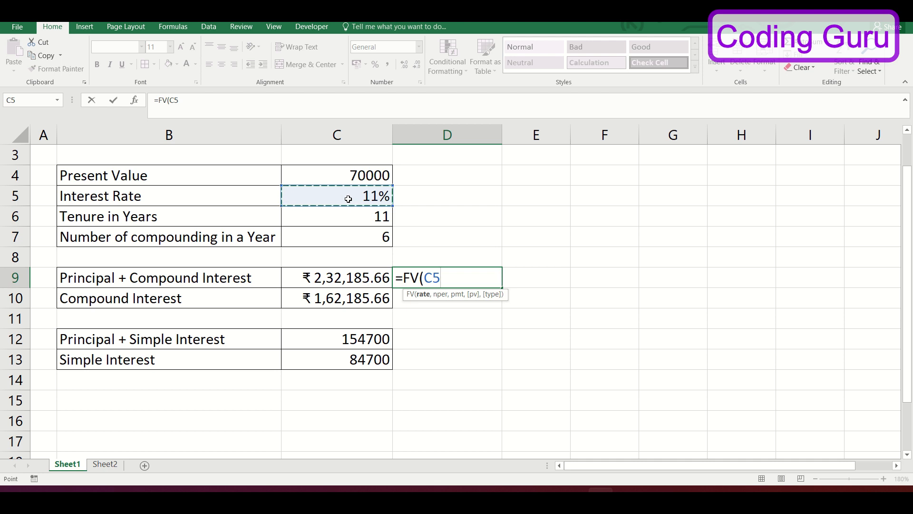
pyautogui.write('/')
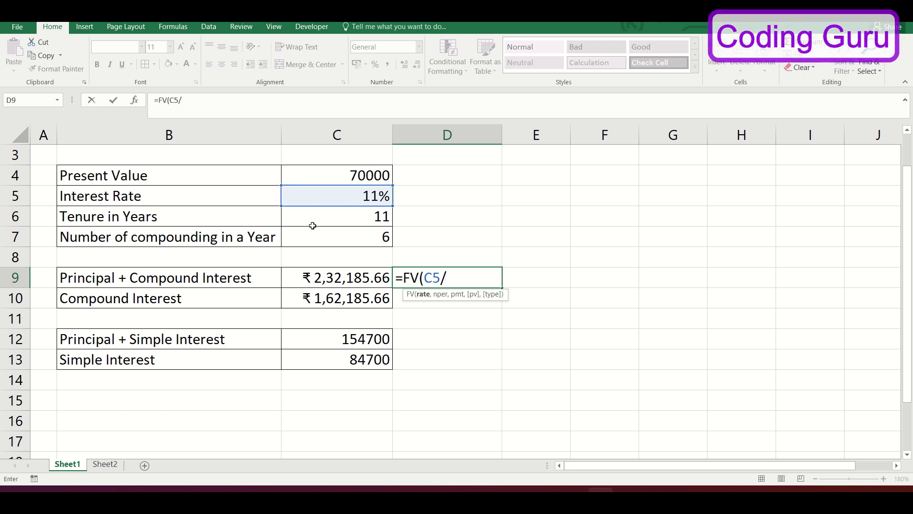
pyautogui.click(360, 232)
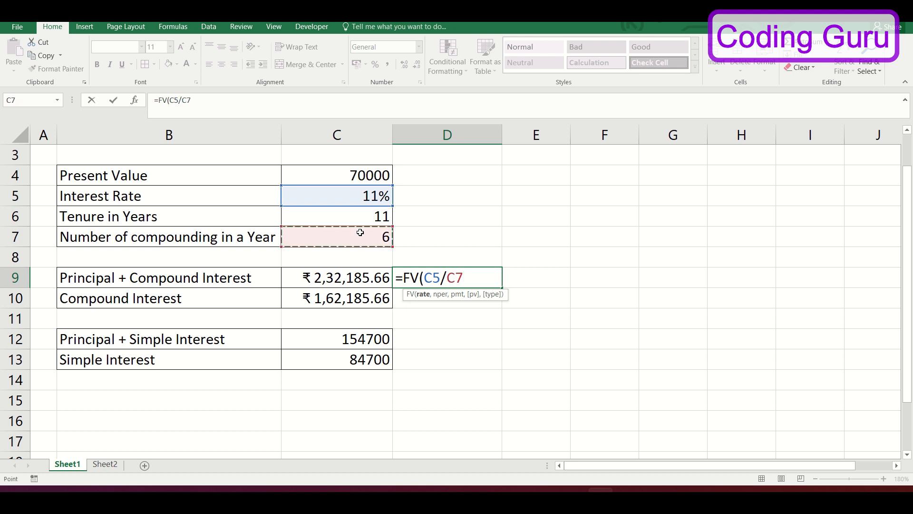
pyautogui.write(',')
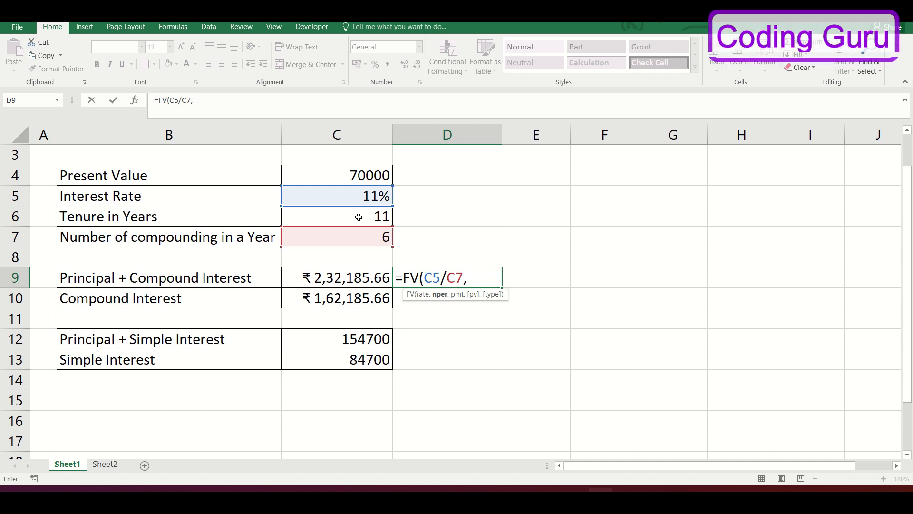
# Add C6*C7 as the number of periods and 0 as the payment to the FV formula in D9.
pyautogui.click(358, 217)
pyautogui.write('*')
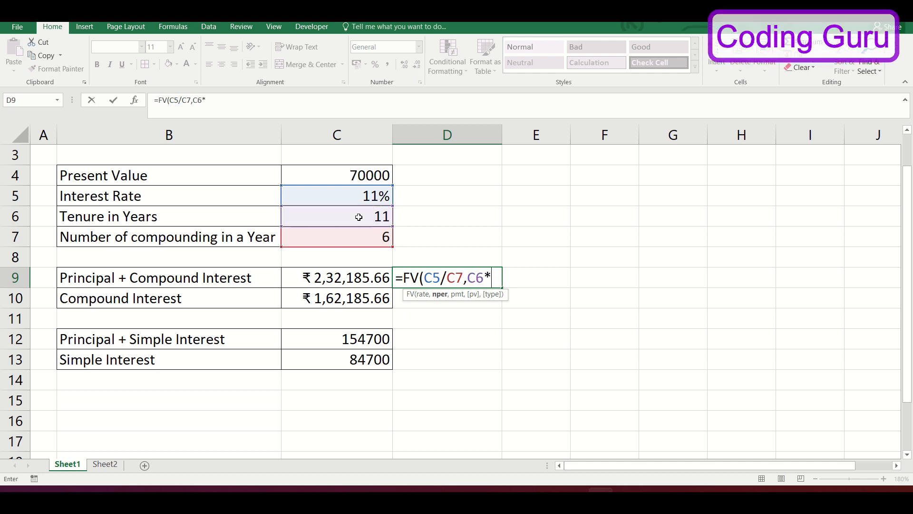
pyautogui.click(361, 235)
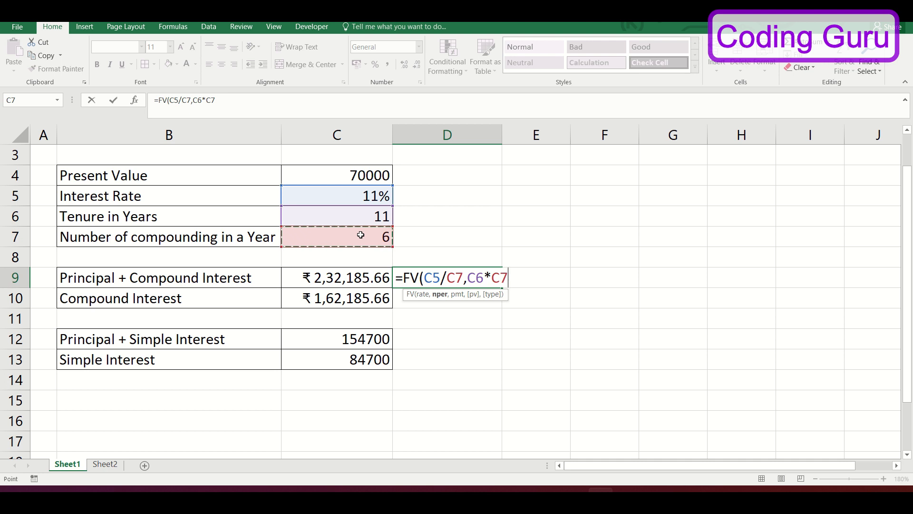
pyautogui.write(',')
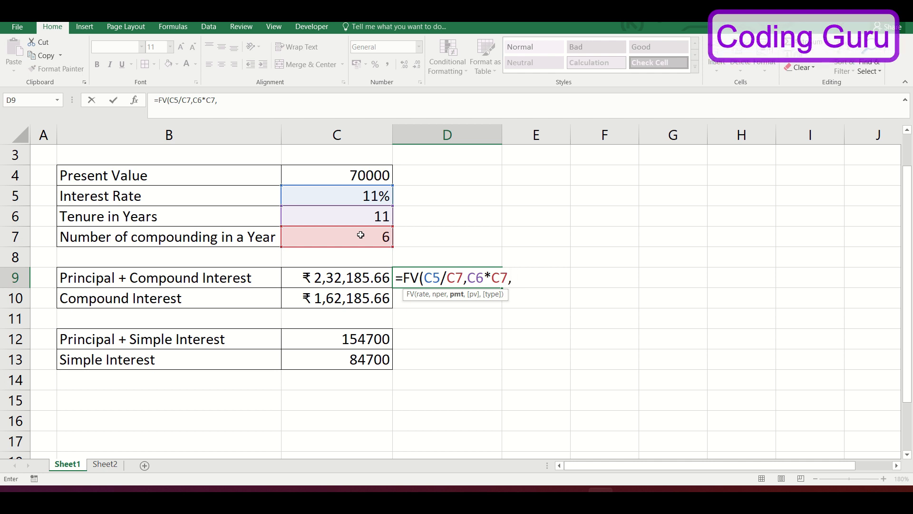
pyautogui.write('0,')
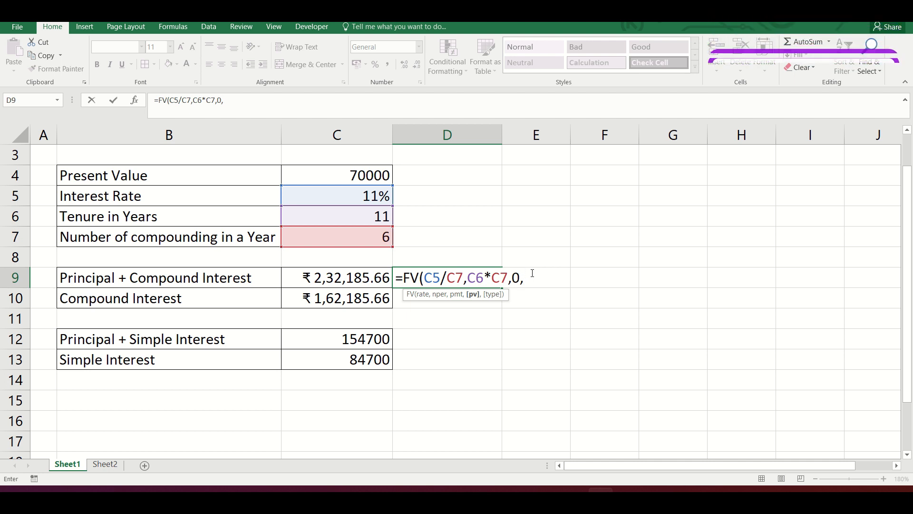
# Complete D9's FV formula with -C4 as the present value and 0 as the type, and compare it with the formula in C9.
pyautogui.write('-')
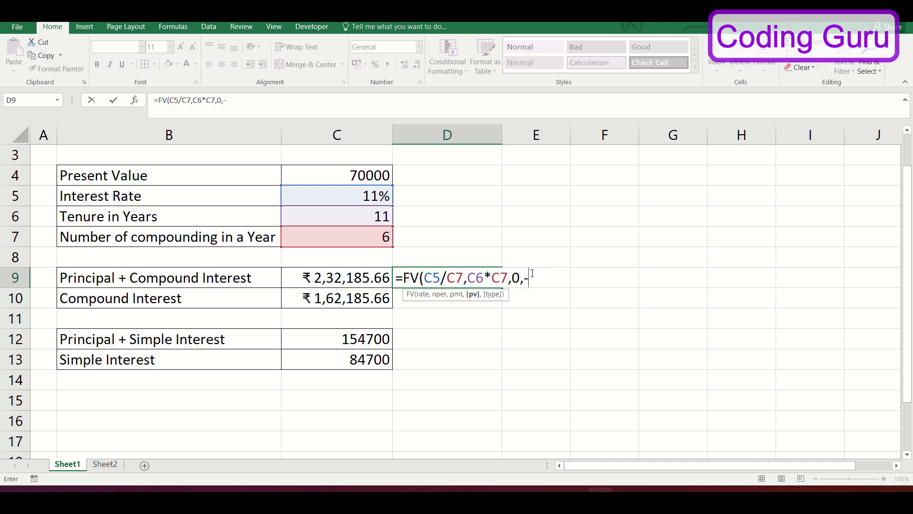
pyautogui.click(341, 176)
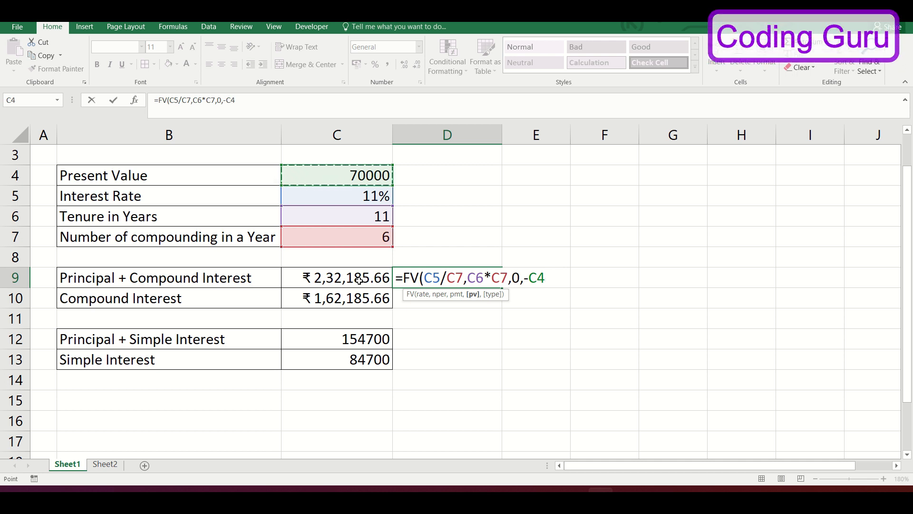
pyautogui.write(',')
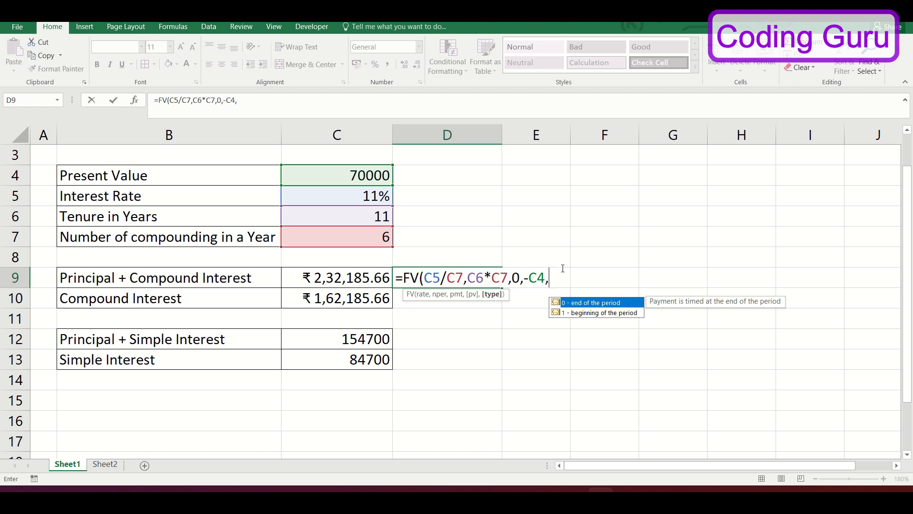
pyautogui.write('0)')
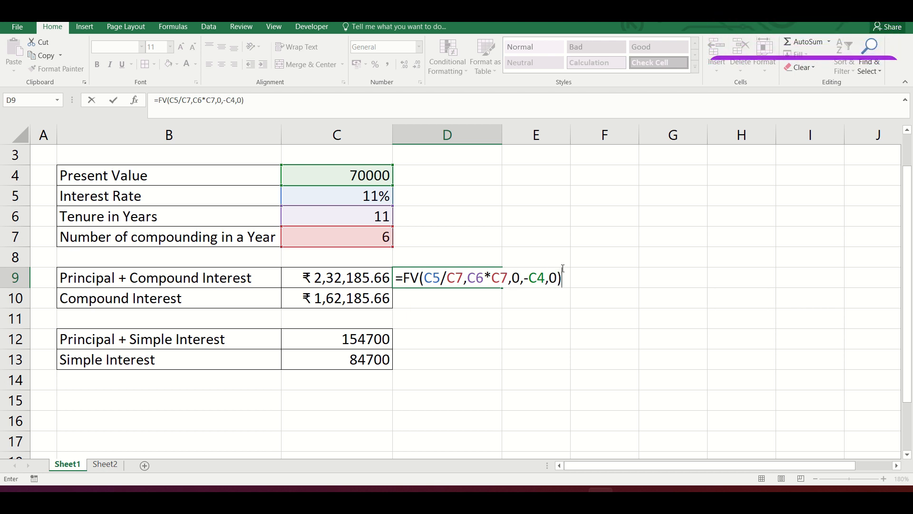
pyautogui.press('Return')
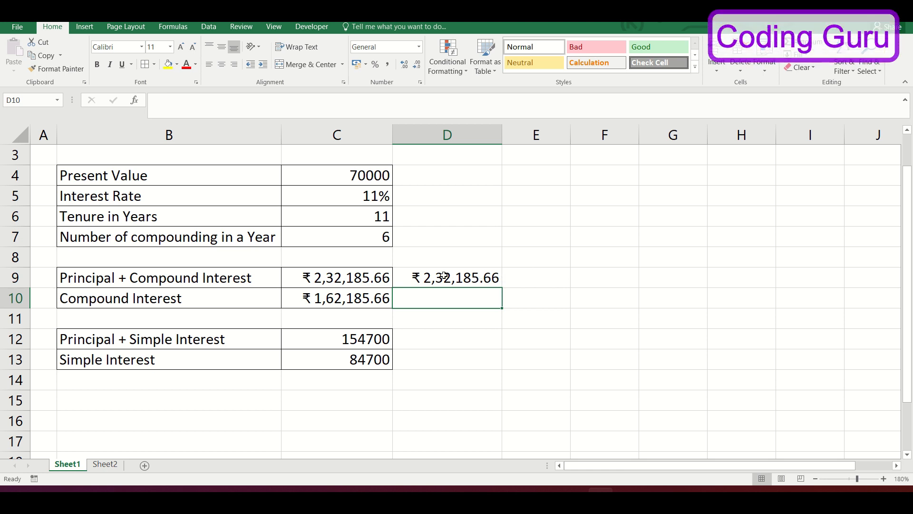
pyautogui.click(323, 278)
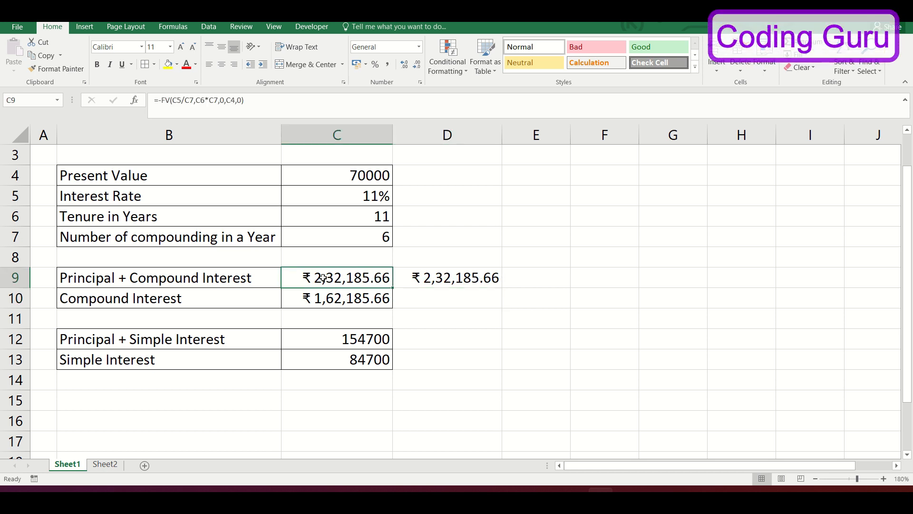
pyautogui.click(436, 278)
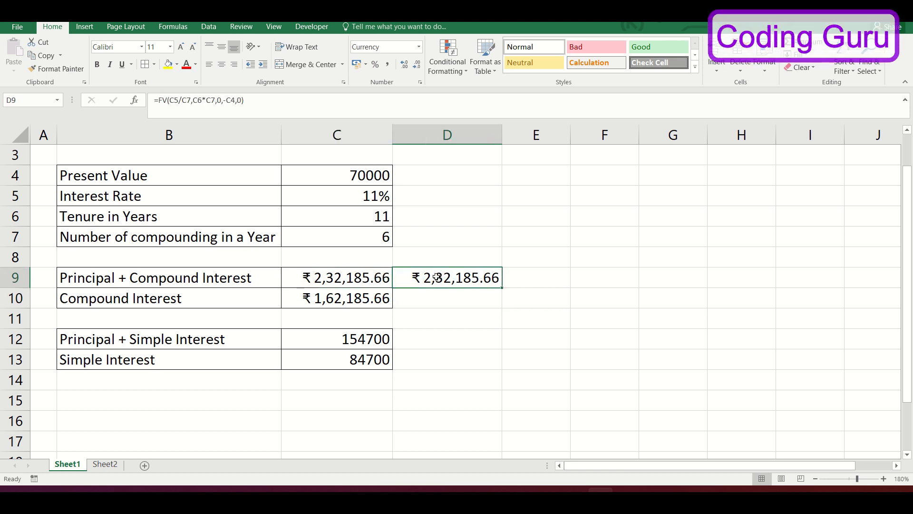
# Calculate the compound interest in D10 by subtracting the present value from the total, using =D9-C4.
pyautogui.click(444, 300)
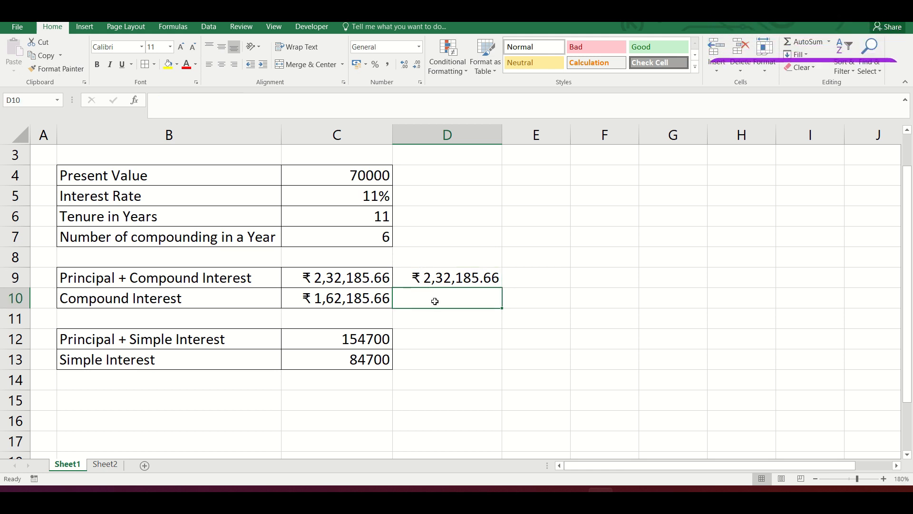
pyautogui.write('=')
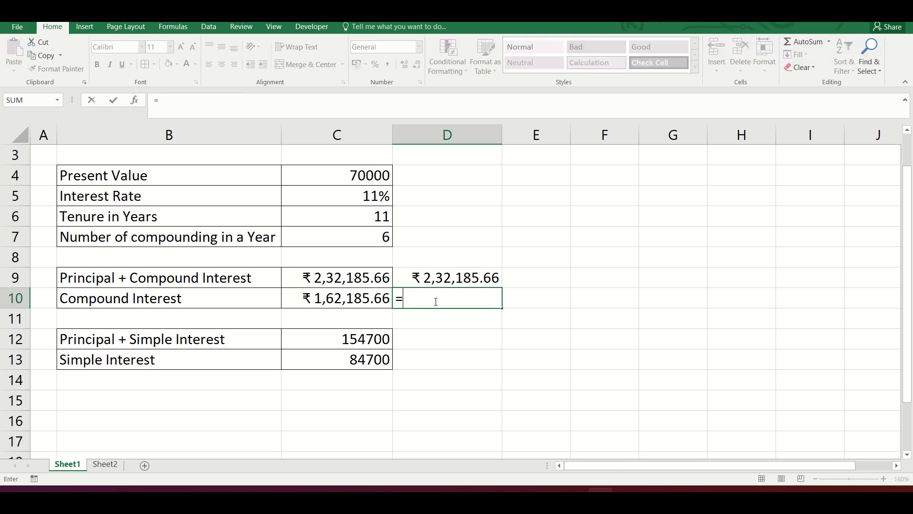
pyautogui.click(464, 278)
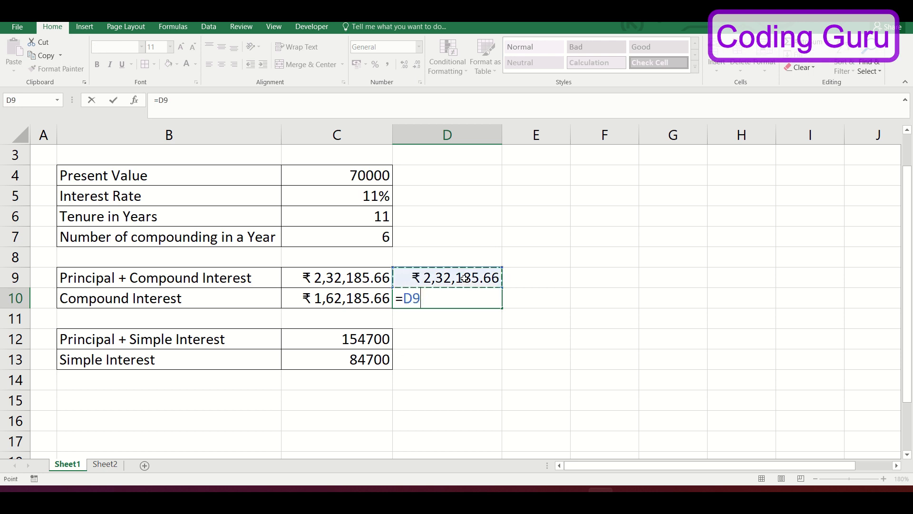
pyautogui.write('-')
pyautogui.click(363, 172)
pyautogui.press('Return')
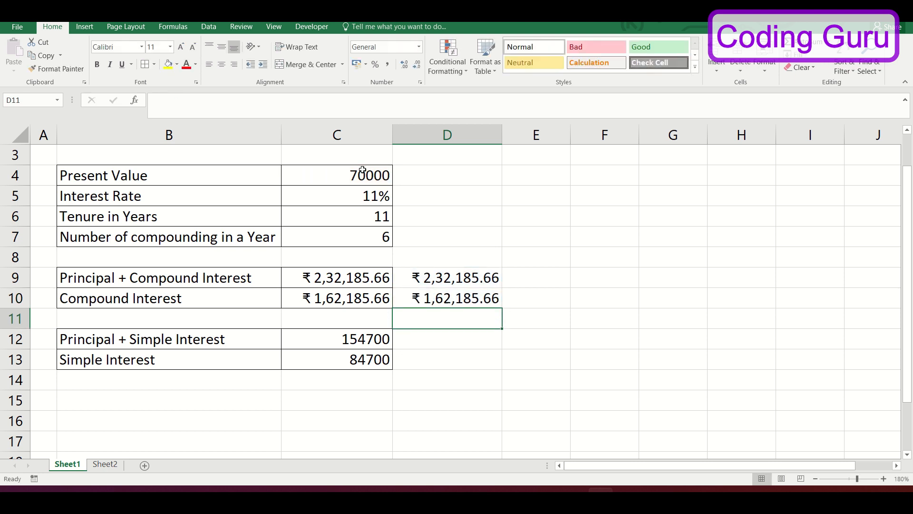
# Replace the formula in D10 with the start of an FV formula that uses C5/C7 as the rate.
pyautogui.click(428, 298)
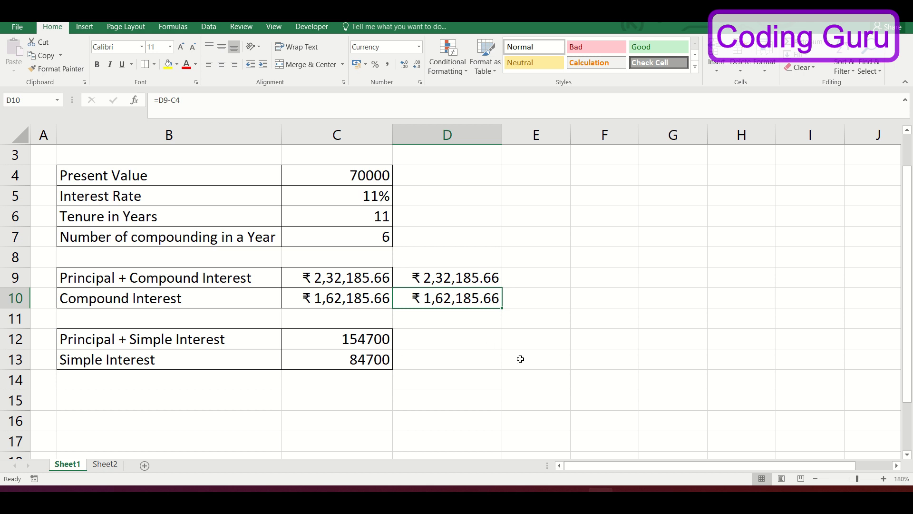
pyautogui.write('=')
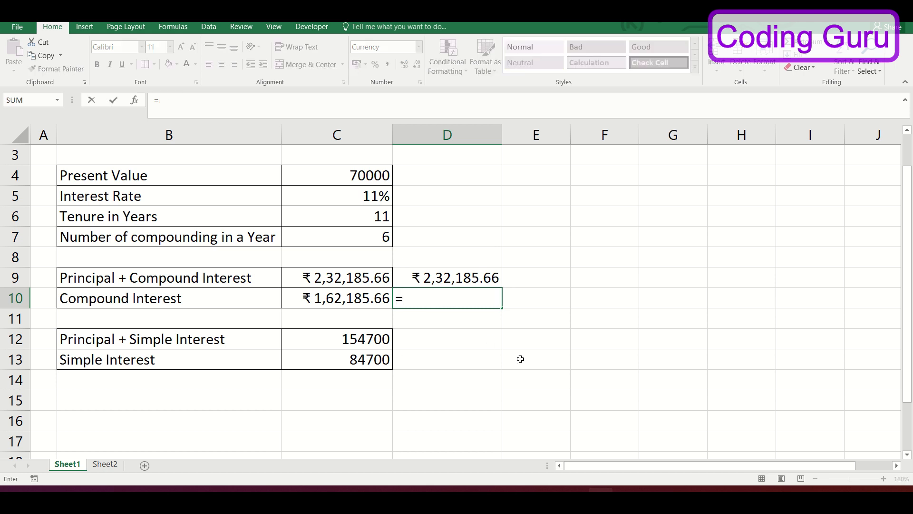
pyautogui.write('FV')
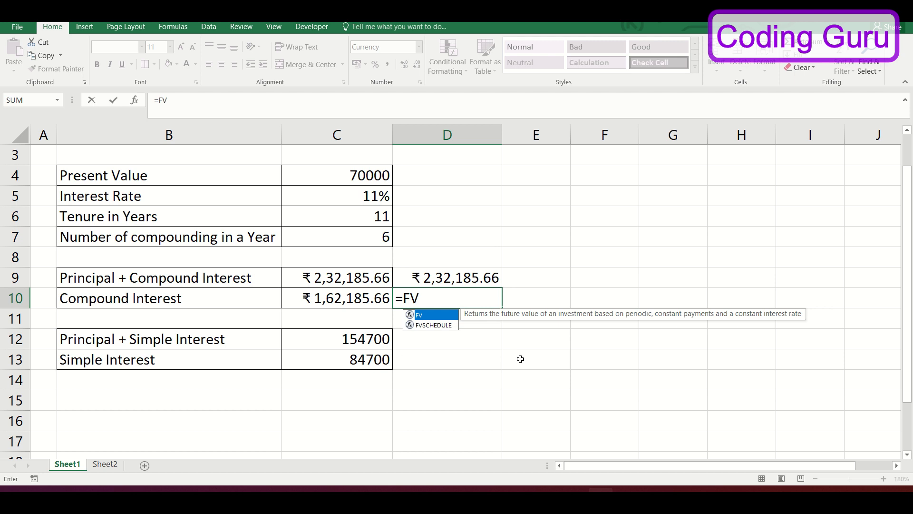
pyautogui.write('(')
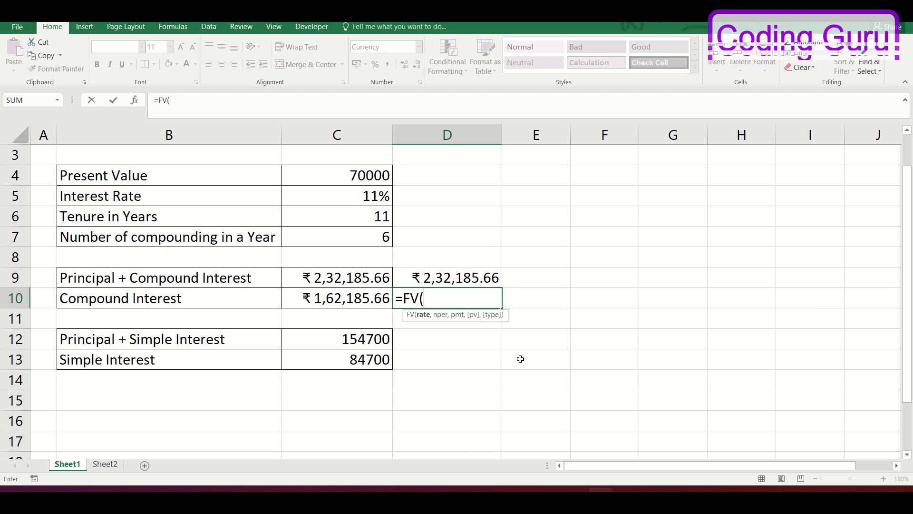
pyautogui.click(355, 197)
pyautogui.write('/')
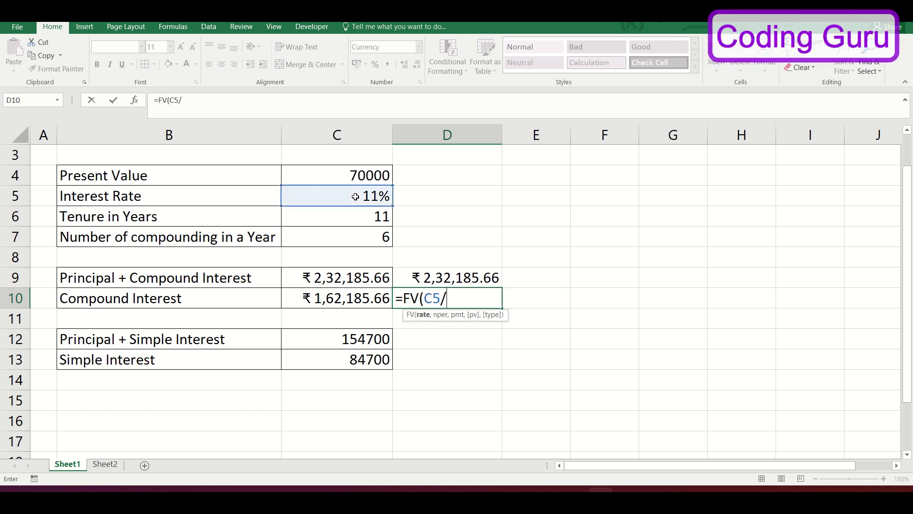
pyautogui.click(371, 239)
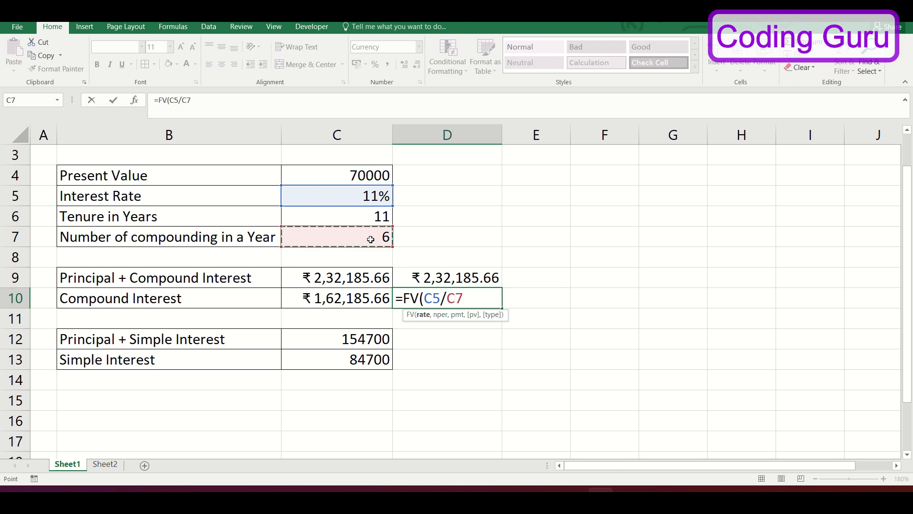
pyautogui.write(',')
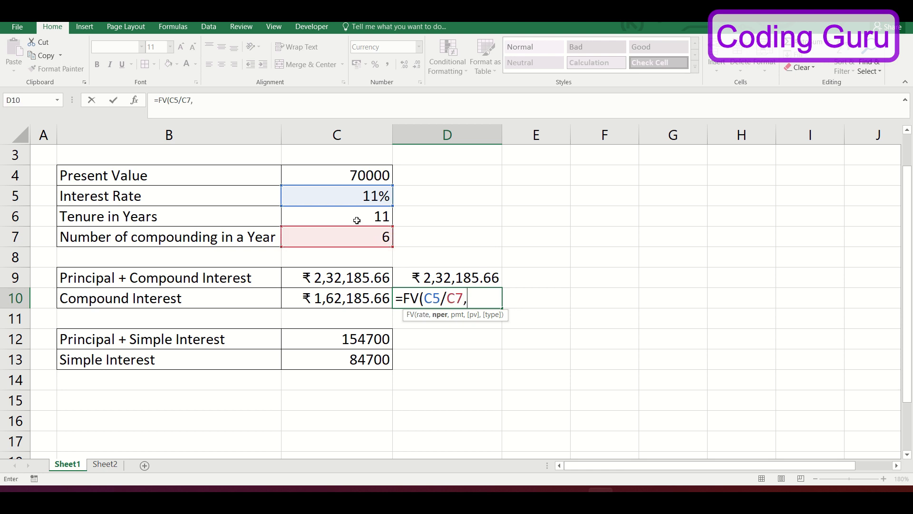
# Add C6*C7 as the number of periods, 0 as the payment and -C4 as the present value to D10's FV formula.
pyautogui.click(357, 220)
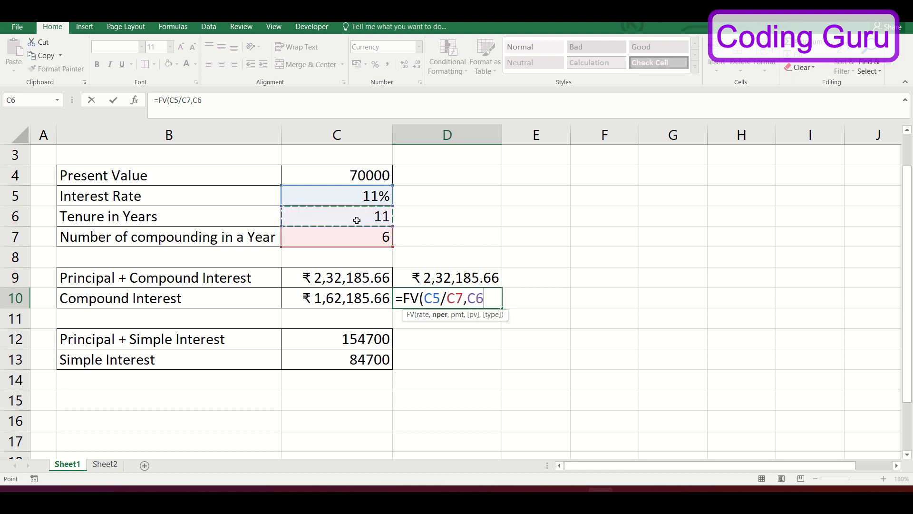
pyautogui.write('*')
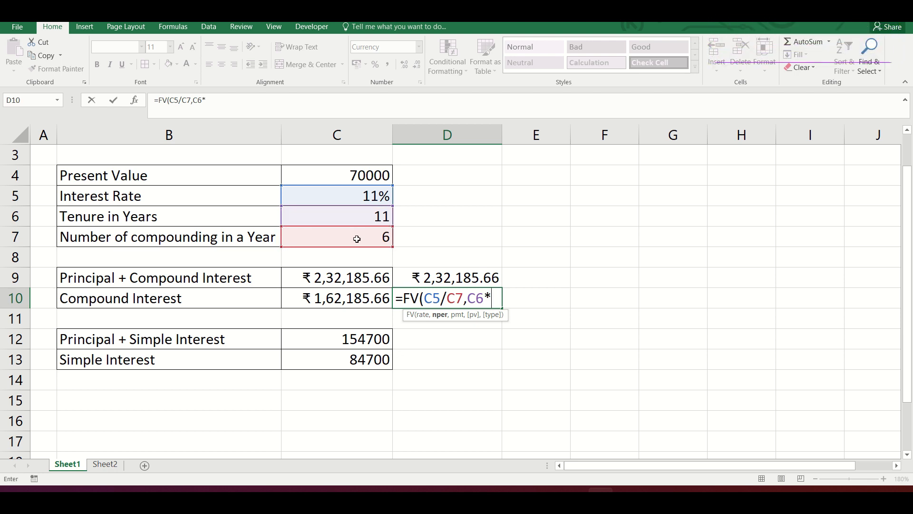
pyautogui.click(357, 239)
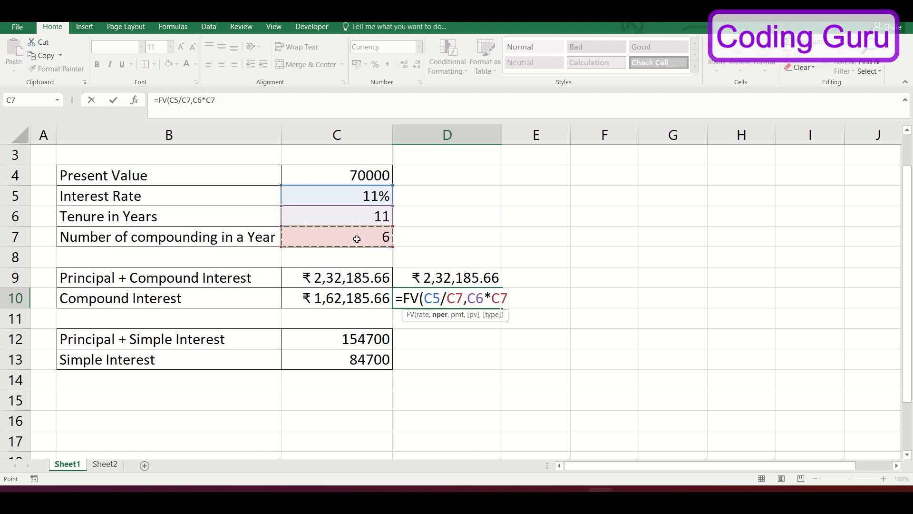
pyautogui.write(',m')
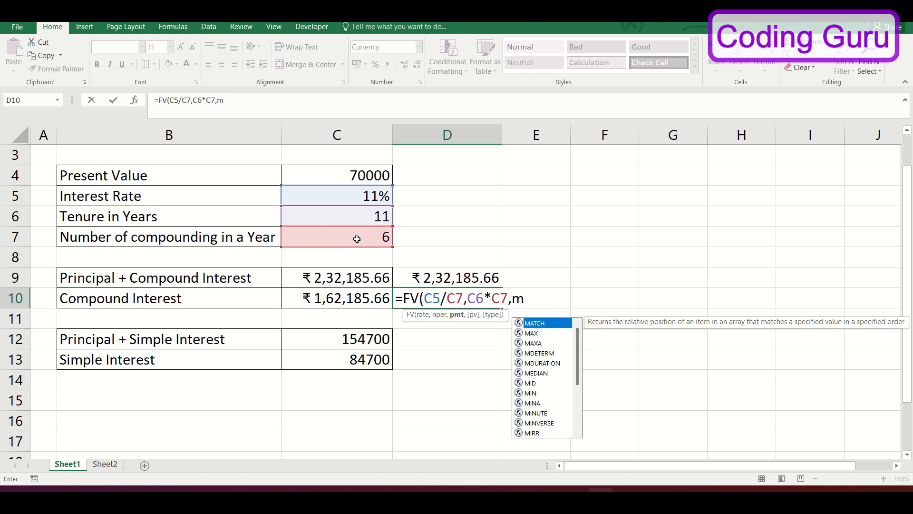
pyautogui.press('BackSpace')
pyautogui.write('-')
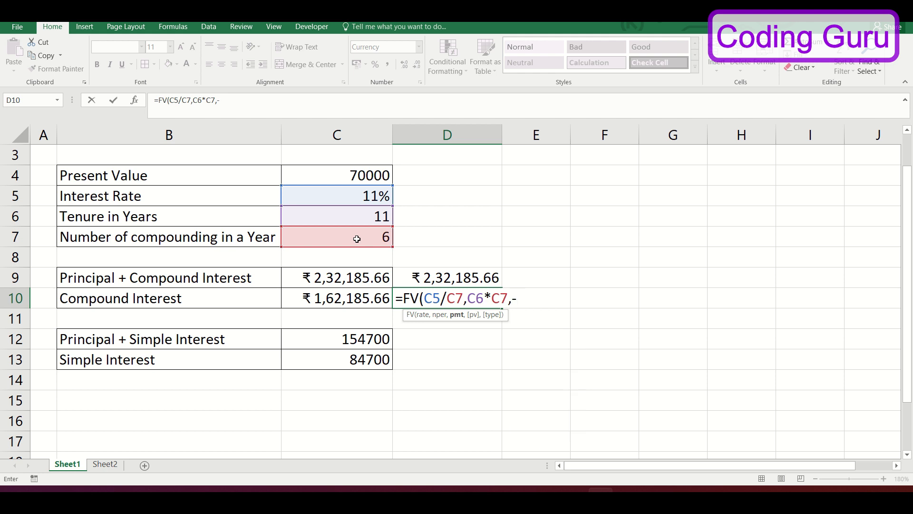
pyautogui.press('BackSpace')
pyautogui.write('0,-')
pyautogui.click(334, 177)
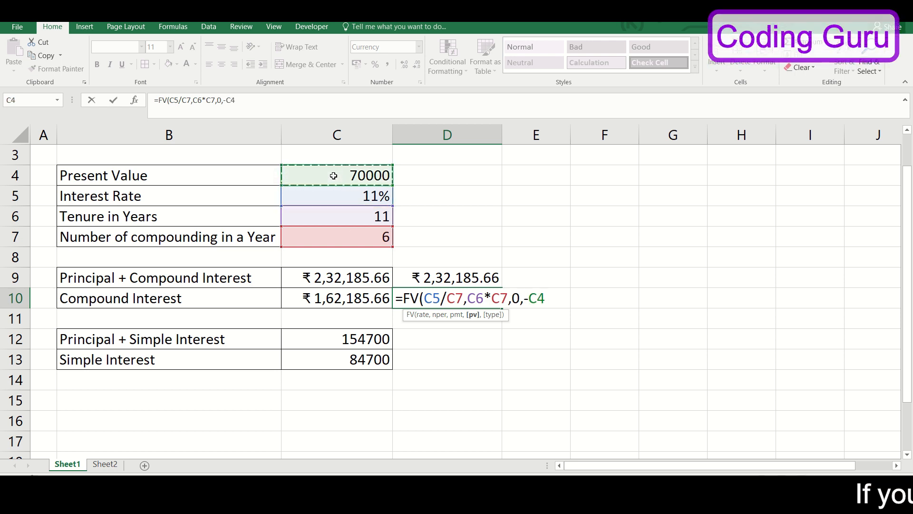
pyautogui.write(',')
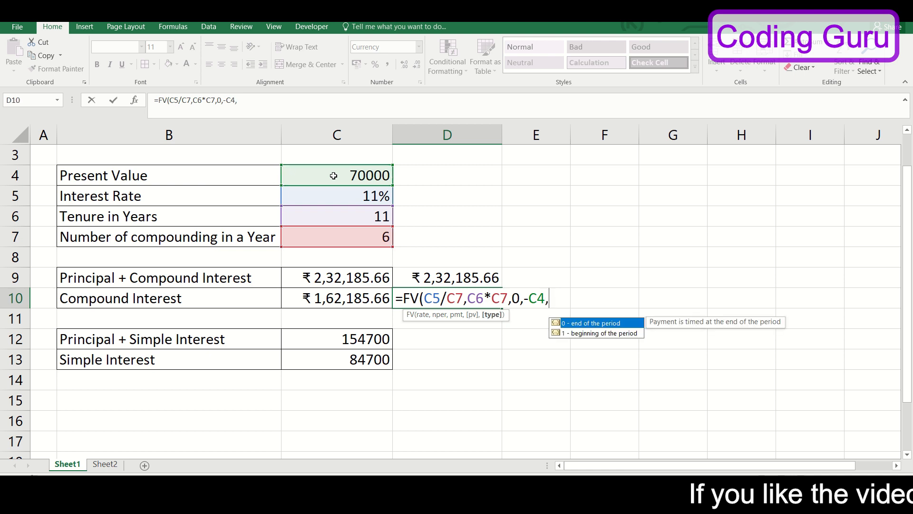